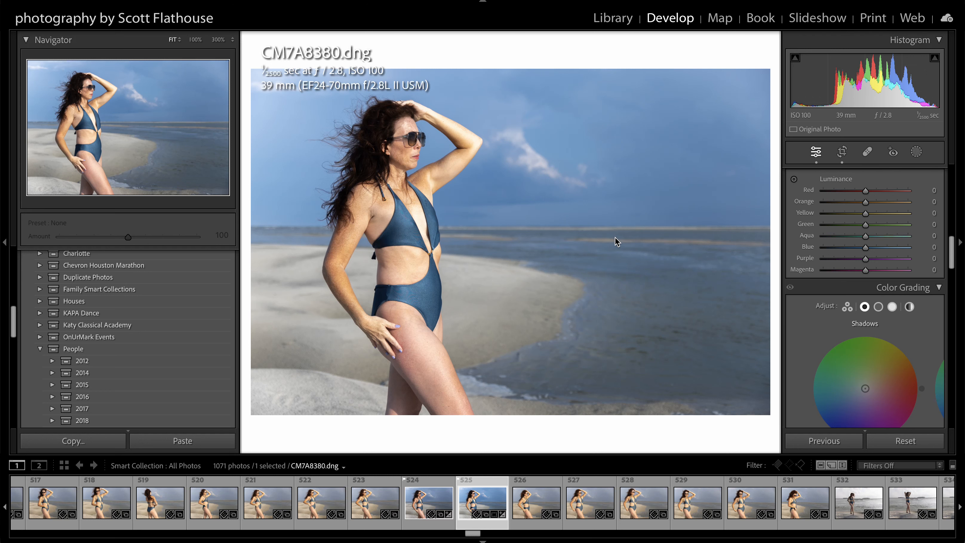
Examine the blue swimsuit fabric of CM7A8380.dng for moiré at 300% in the Library, from the top down to the bottoms
left_click(620, 22)
left_click(412, 304)
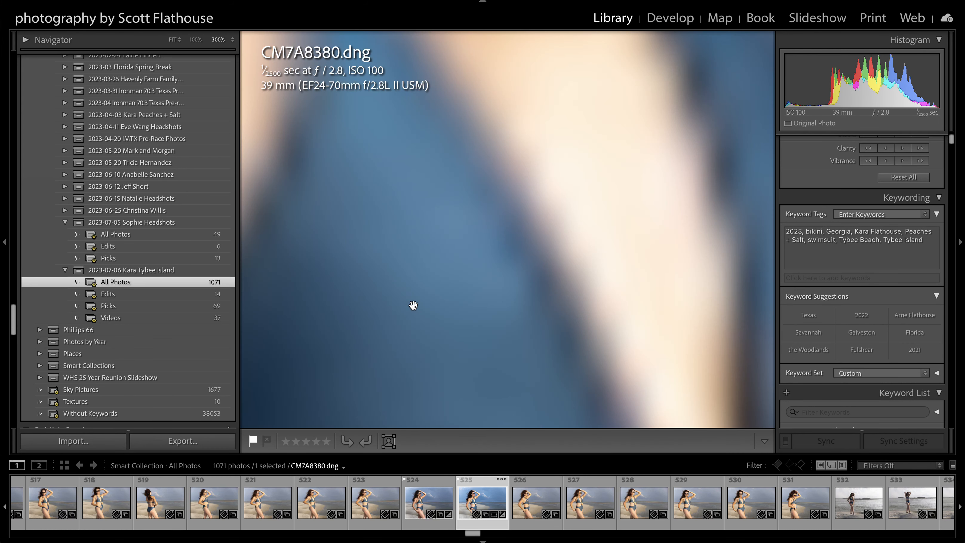
left_click_drag(405, 303, 536, 186)
left_click_drag(519, 263, 563, 207)
left_click_drag(539, 256, 491, 247)
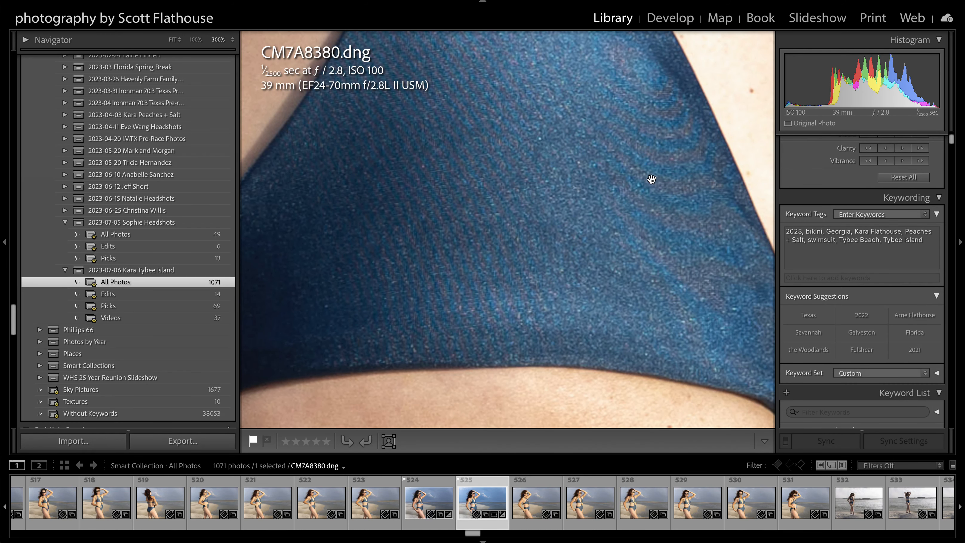
left_click_drag(429, 275, 356, 259)
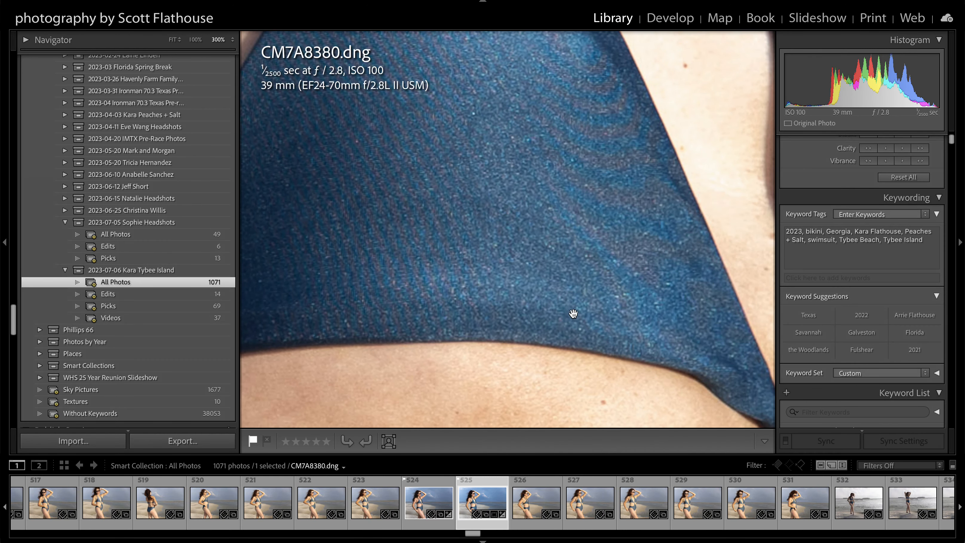
left_click_drag(566, 312, 538, 68)
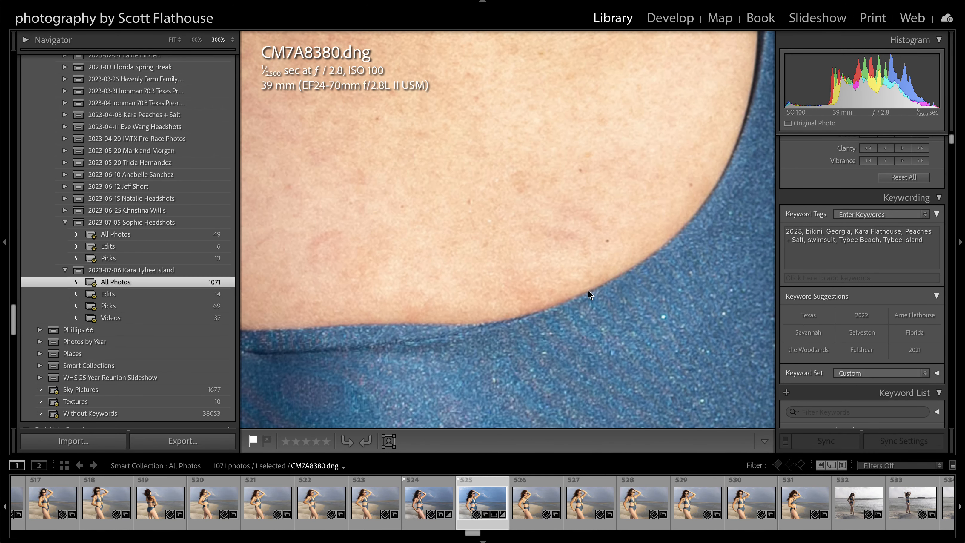
left_click_drag(587, 291, 596, 152)
left_click_drag(630, 231, 640, 196)
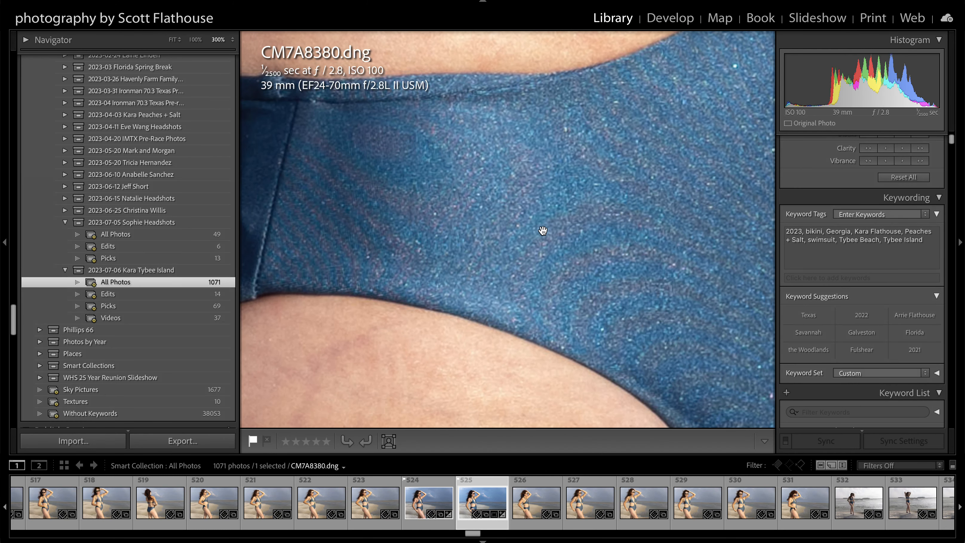
left_click_drag(575, 228, 493, 225)
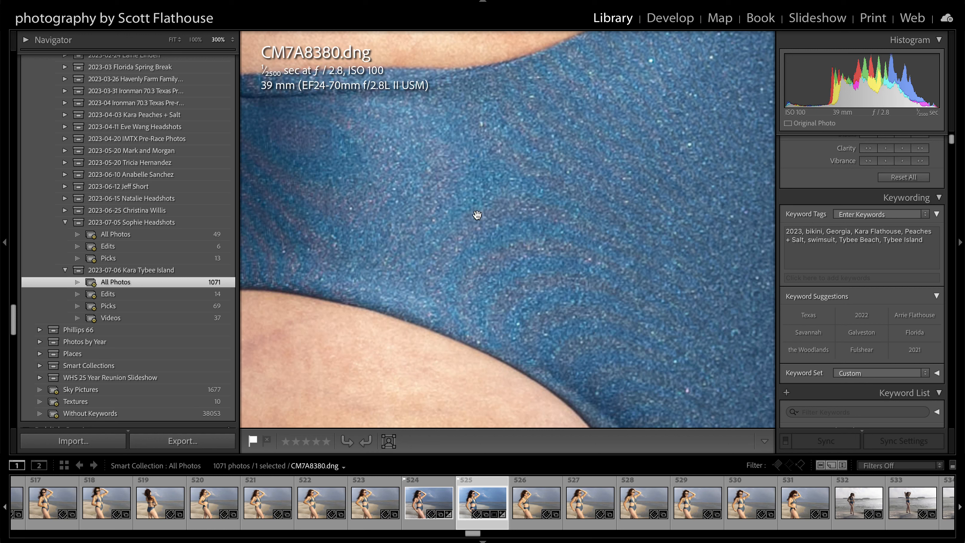
In Develop, lower the Blue luminance to -100 to inspect the fabric's moiré, and reset it to 0
left_click(679, 19)
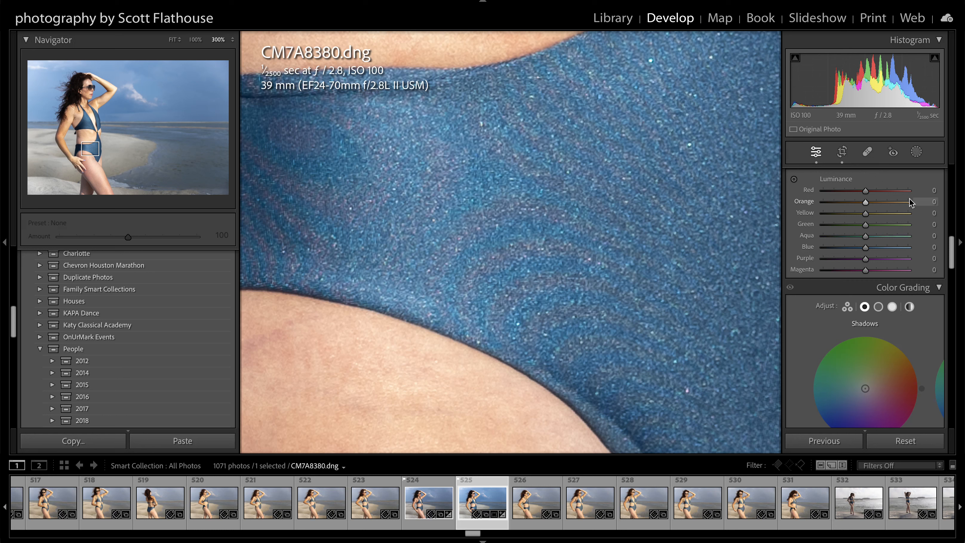
left_click_drag(865, 248, 823, 250)
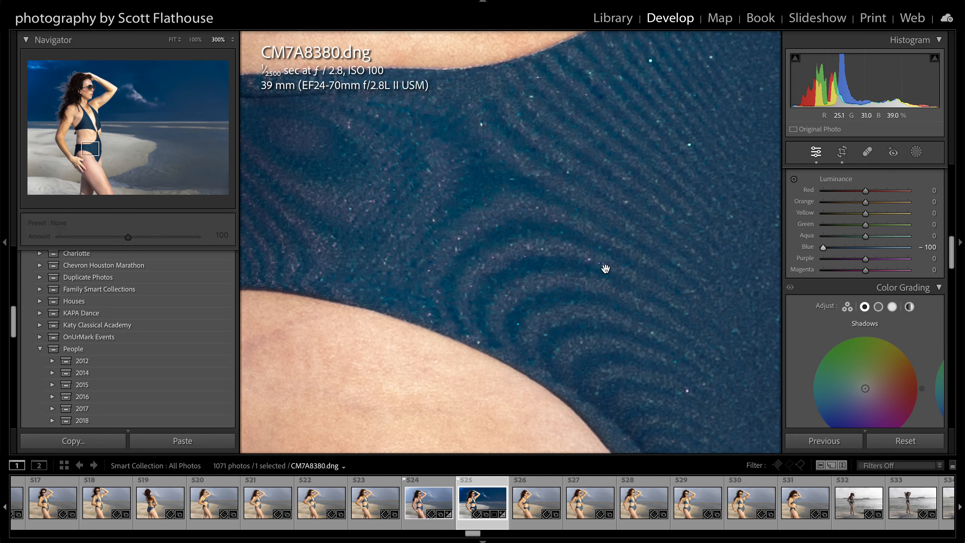
left_click_drag(624, 157, 581, 172)
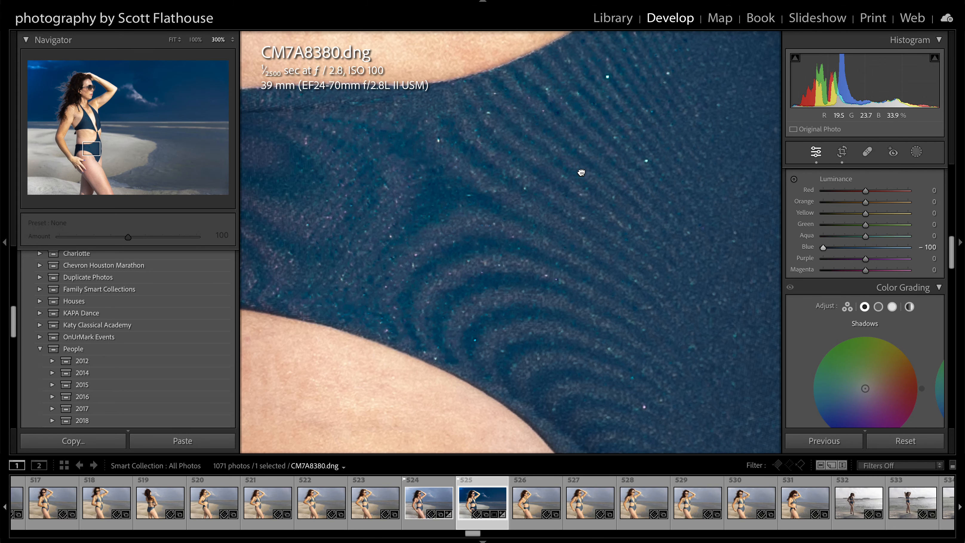
double_click(806, 249)
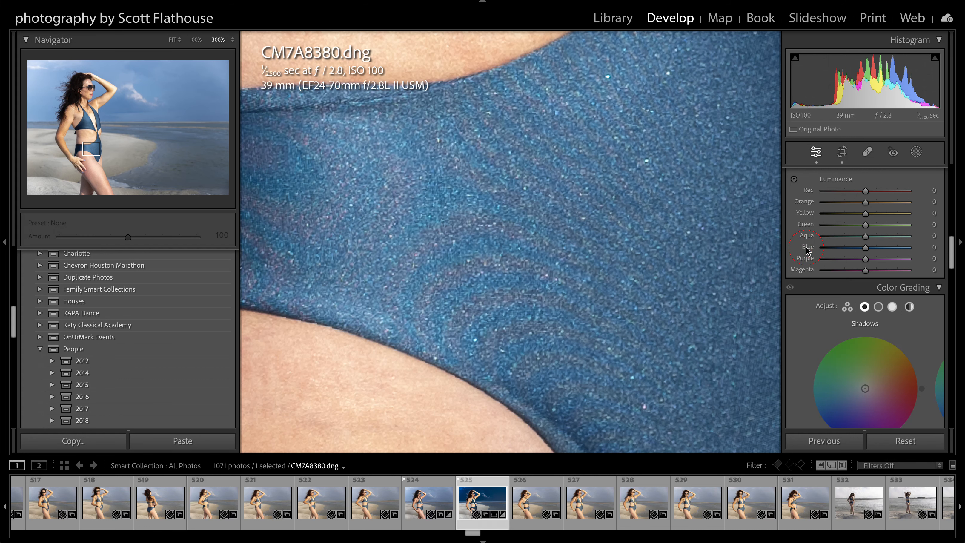
left_click_drag(436, 189, 536, 215)
Start a new Brush mask and set its Moiré detail adjustment to 79
left_click_drag(952, 266, 954, 207)
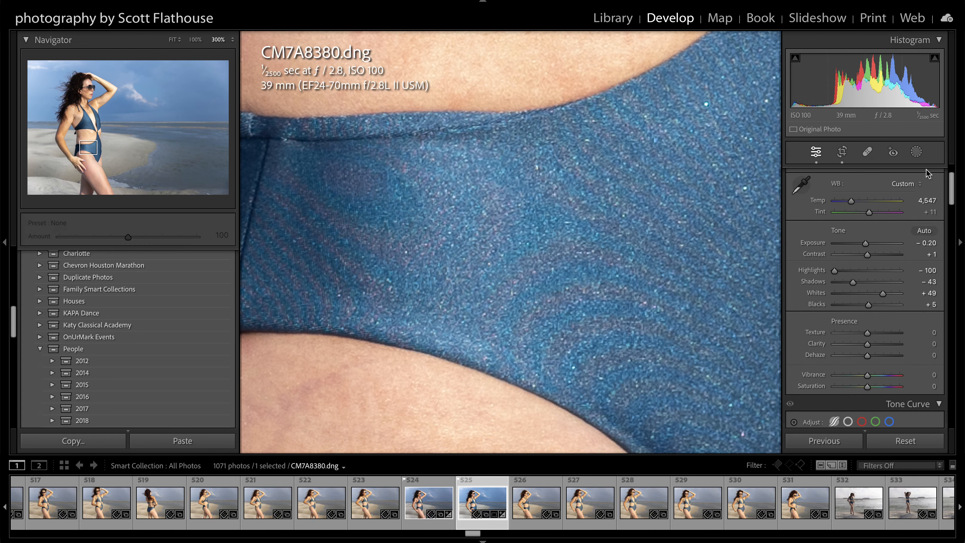
left_click(916, 152)
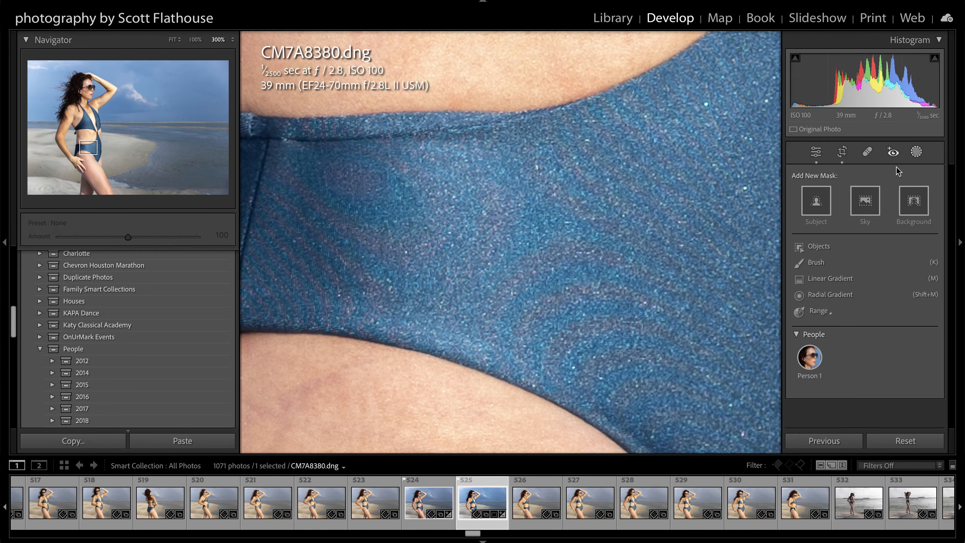
left_click(816, 263)
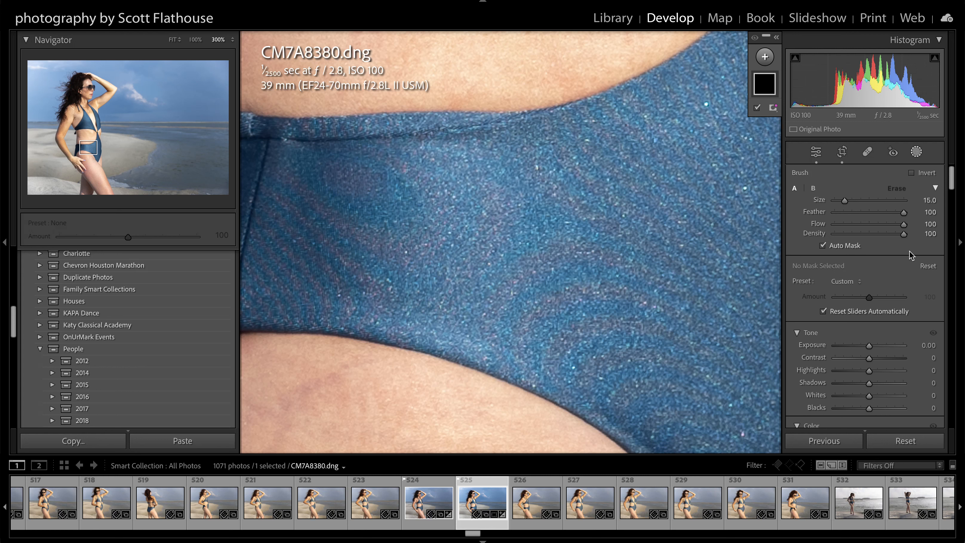
mouse_move(952, 178)
left_mouse_down()
mouse_move(949, 288)
mouse_move(953, 233)
left_mouse_up()
scroll(821, 235, "up", 2)
scroll(819, 273, "up", 1)
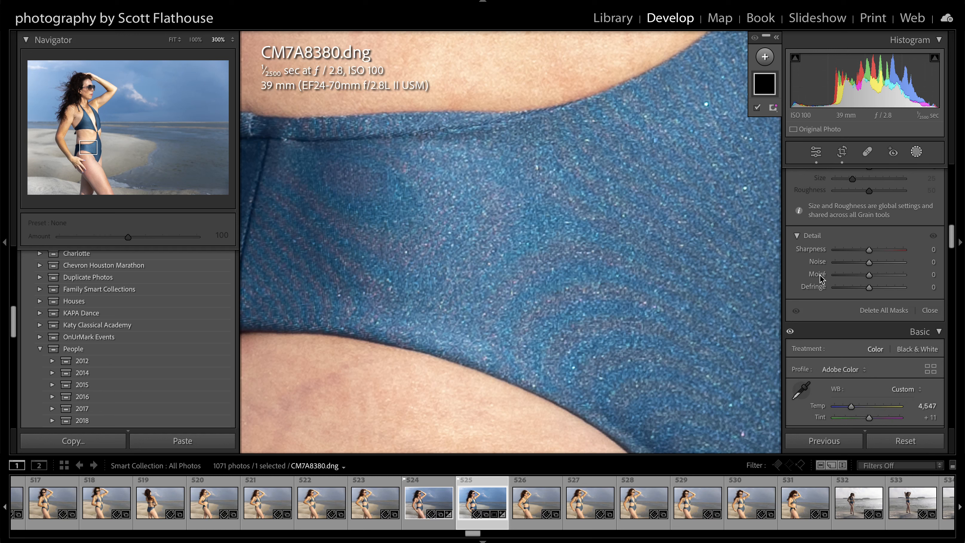
left_click_drag(871, 275, 897, 275)
left_click_drag(952, 244, 950, 182)
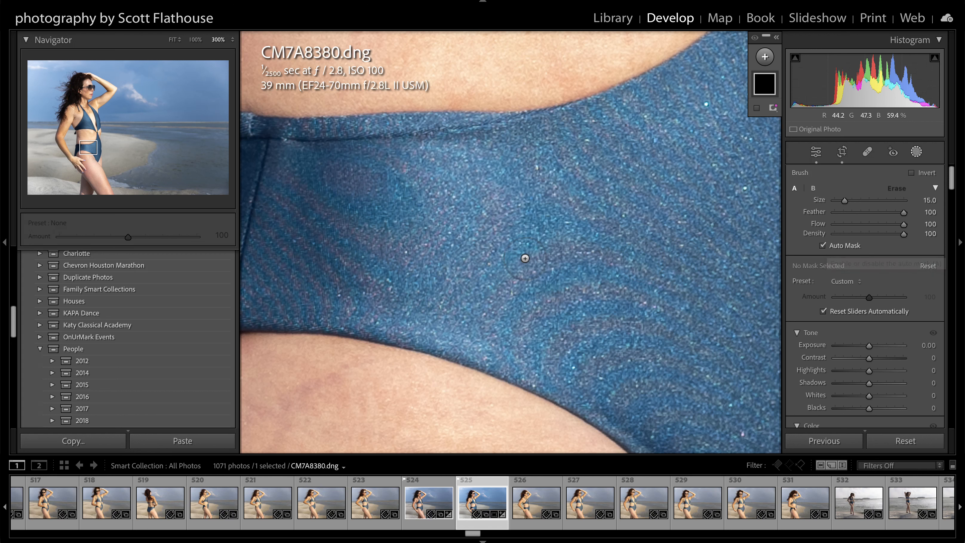
Set the brush size to 20 and paint the moiré correction over the swimsuit bottoms
key("]")
key("]")
key("]")
key("]")
key("]")
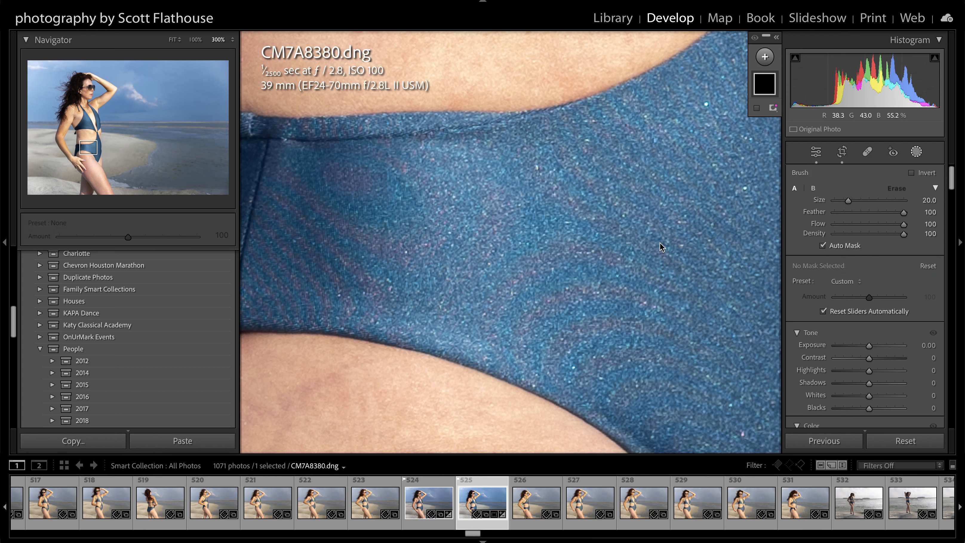
mouse_move(518, 213)
left_mouse_down()
mouse_move(444, 218)
mouse_move(536, 196)
mouse_move(439, 214)
mouse_move(511, 184)
mouse_move(433, 189)
mouse_move(386, 185)
mouse_move(429, 176)
mouse_move(363, 175)
left_mouse_up()
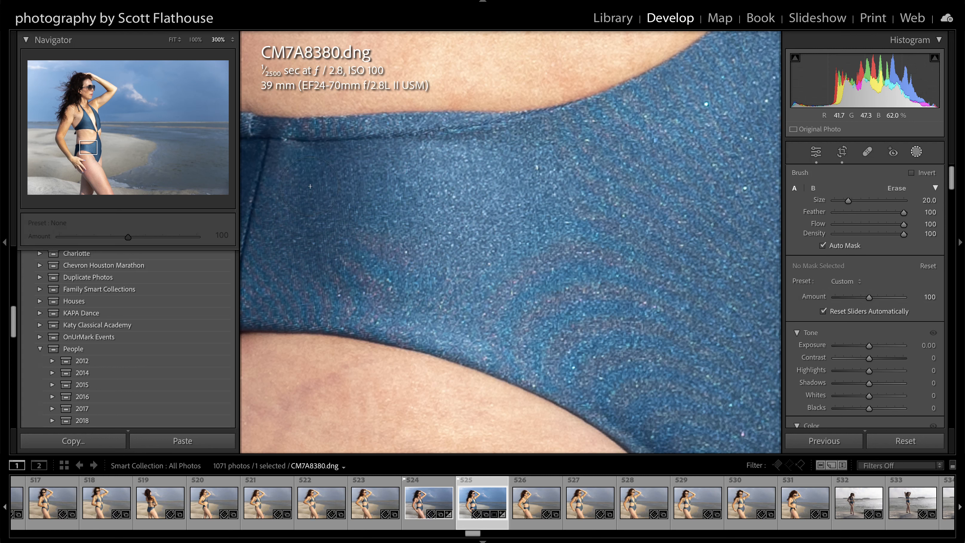
mouse_move(317, 255)
left_mouse_down()
mouse_move(467, 275)
mouse_move(538, 301)
mouse_move(505, 268)
mouse_move(612, 318)
mouse_move(646, 365)
mouse_move(524, 342)
mouse_move(695, 380)
mouse_move(656, 151)
mouse_move(505, 182)
mouse_move(642, 115)
mouse_move(494, 189)
mouse_move(626, 212)
mouse_move(690, 281)
mouse_move(647, 285)
mouse_move(660, 280)
mouse_move(402, 152)
left_mouse_up()
key("space")
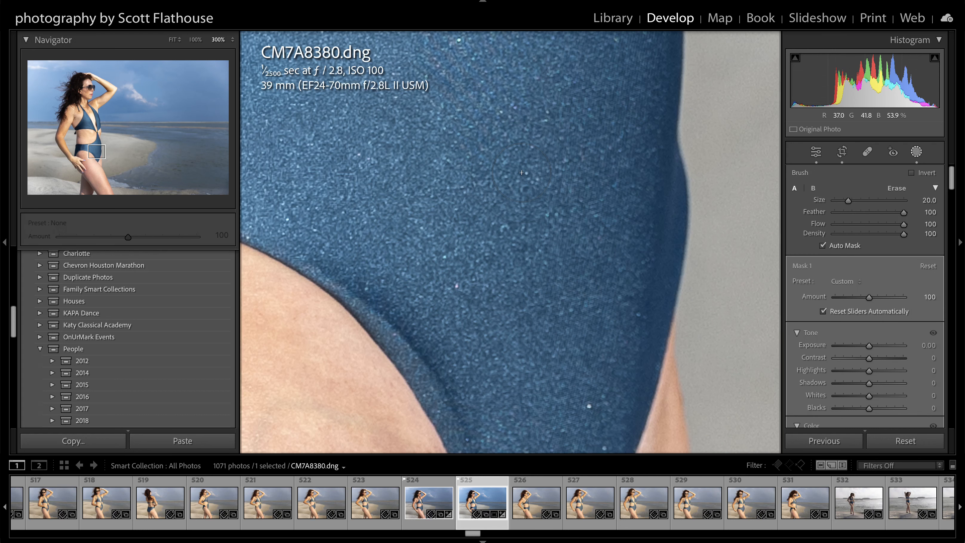
key("space")
left_click_drag(522, 173, 589, 370)
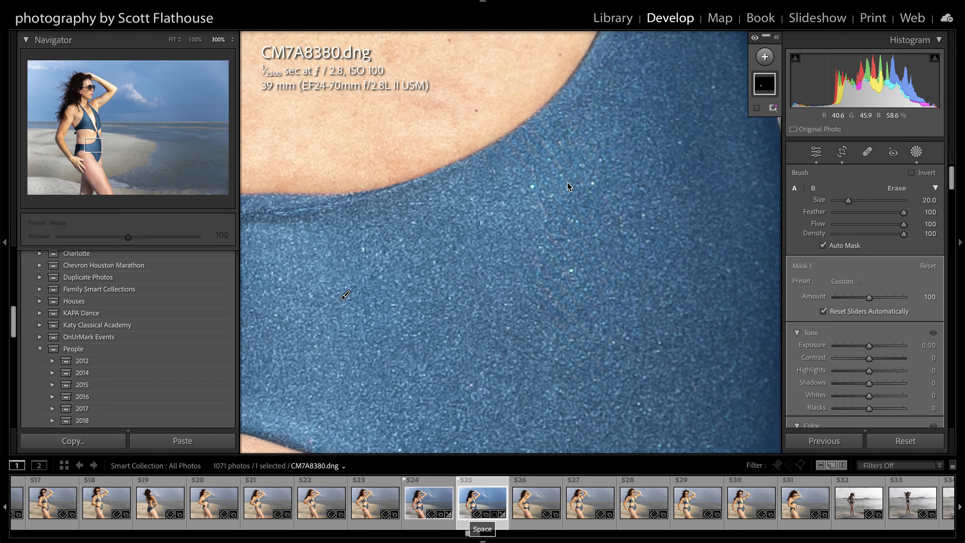
key("space")
left_click_drag(443, 246, 481, 244)
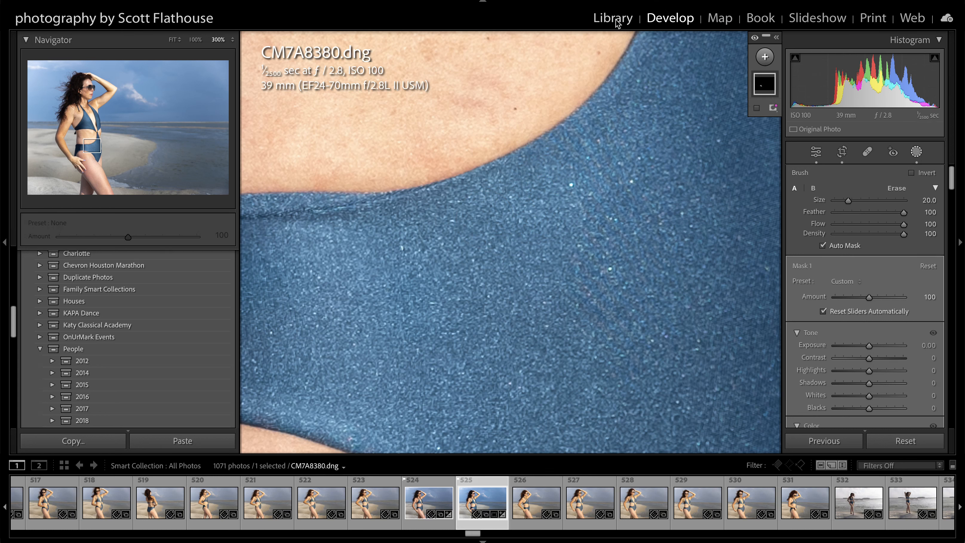
Close masking, set the Blue luminance to -100 and check the swimsuit bottoms for remaining moiré
left_click(915, 152)
left_click_drag(951, 192, 951, 249)
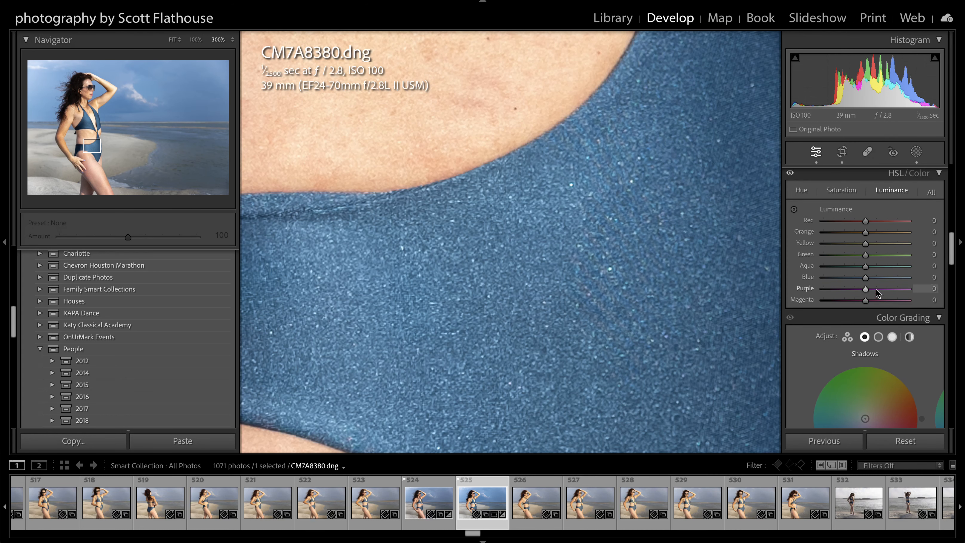
left_click_drag(866, 278, 819, 284)
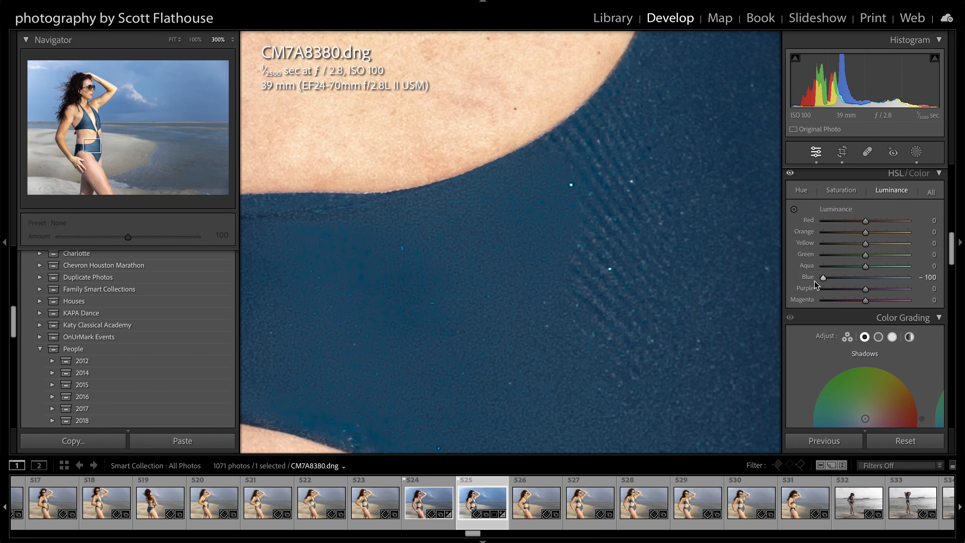
key("space")
key("space")
left_click_drag(514, 314, 517, 226)
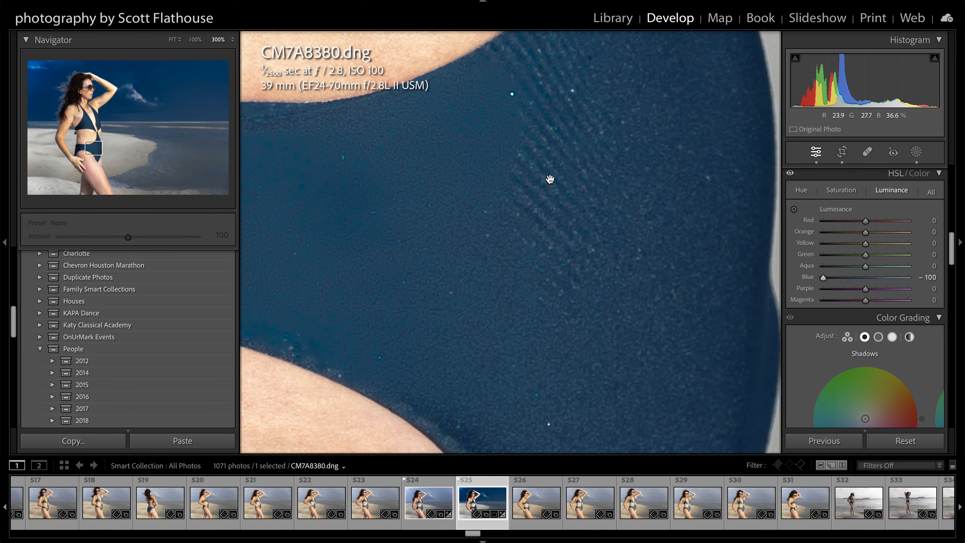
left_click_drag(437, 246, 475, 134)
left_click_drag(609, 263, 625, 382)
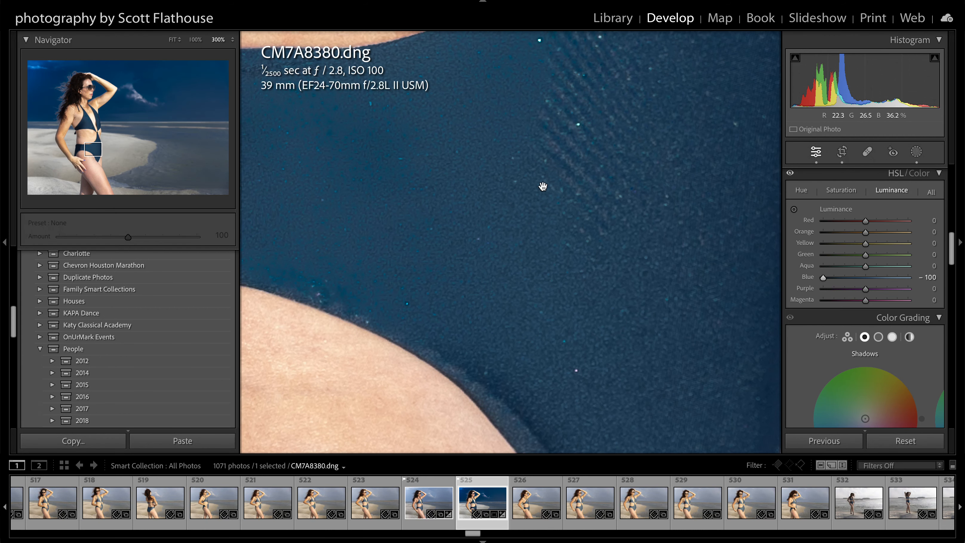
left_click_drag(543, 186, 558, 302)
Examine the existing brush mask's overlay coverage and the available mask overlay modes
left_click(916, 151)
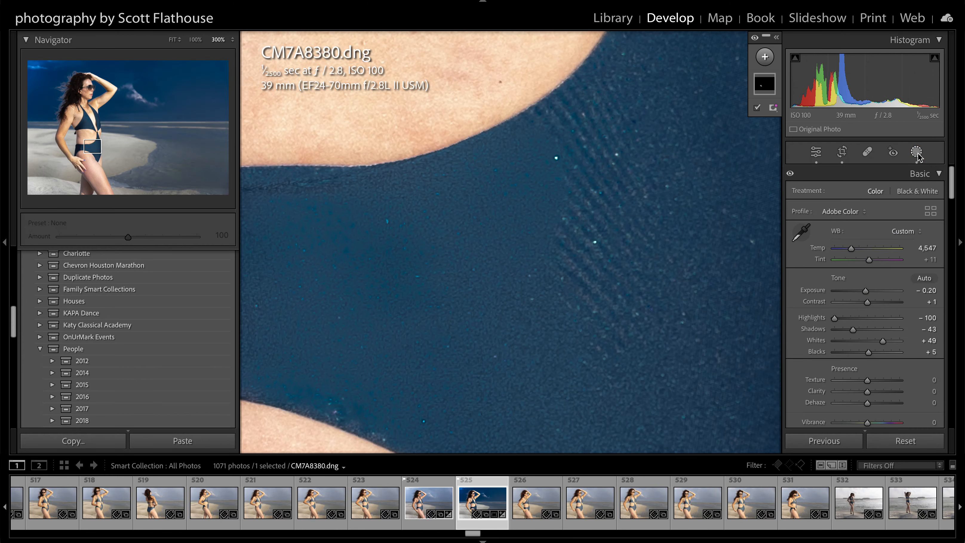
mouse_move(775, 91)
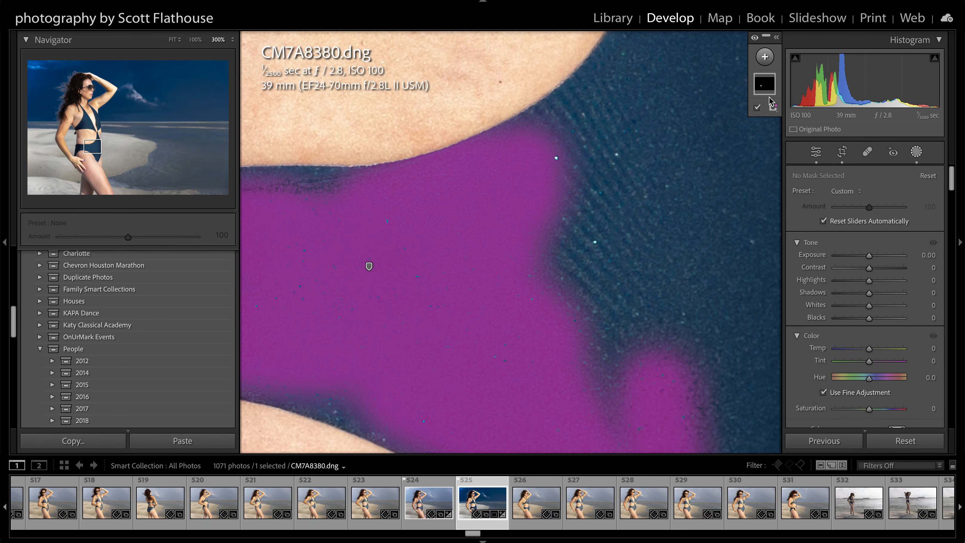
left_click(773, 108)
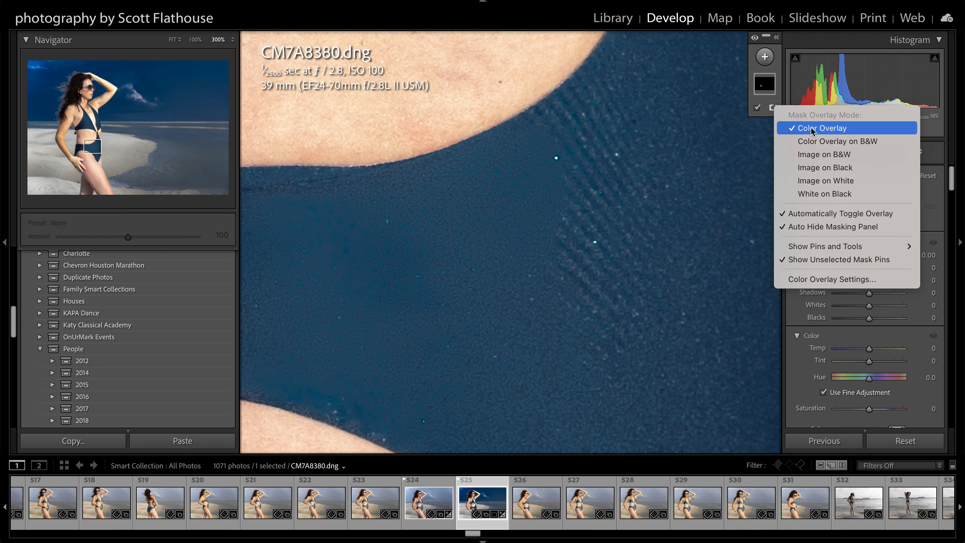
left_click(771, 84)
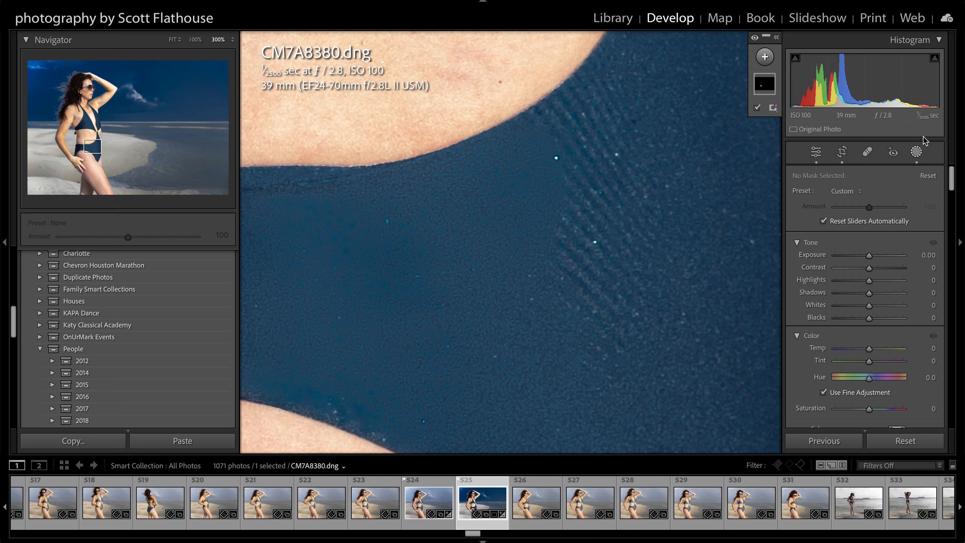
left_click_drag(950, 184, 951, 232)
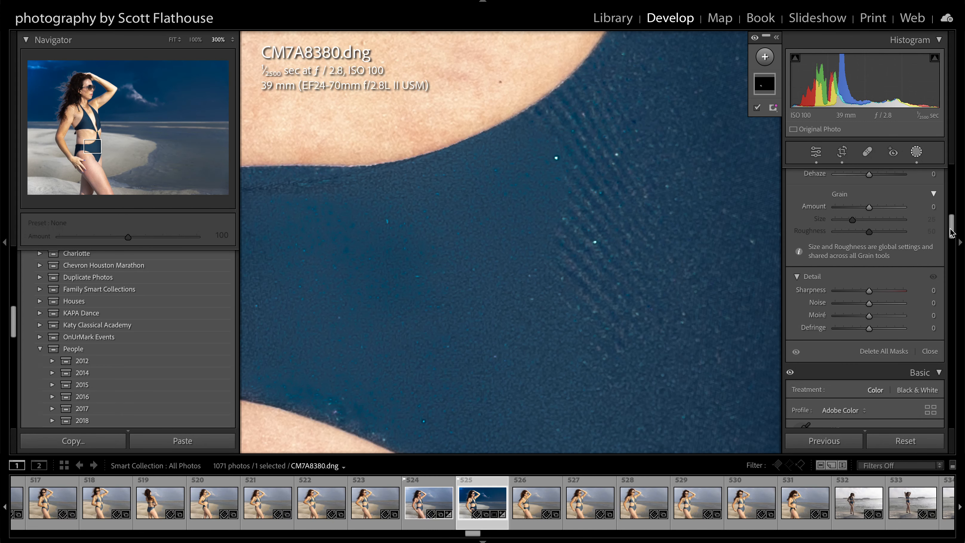
left_click(917, 153)
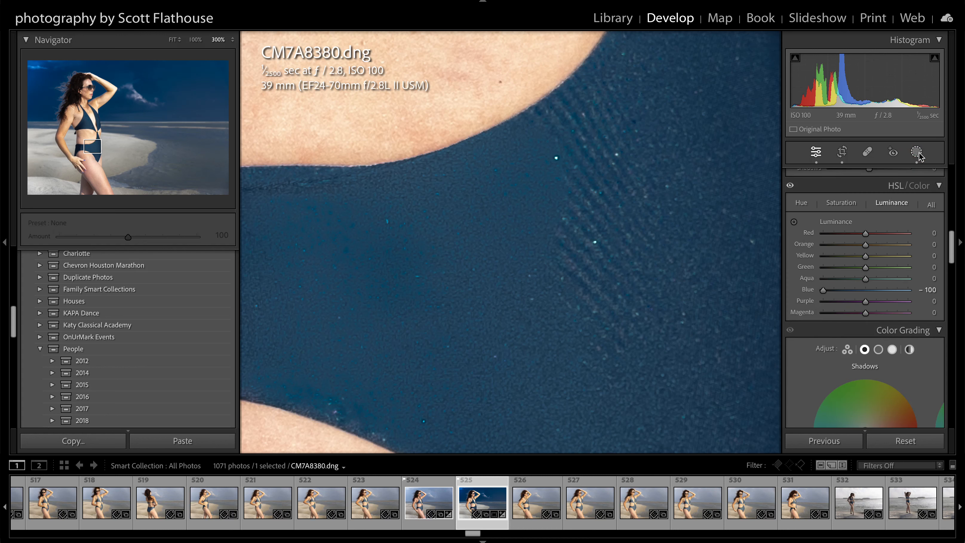
Reselect the existing brush mask and paint over the remaining moiré stripes near the front edge of the swimsuit bottoms
left_click(917, 154)
left_click(768, 81)
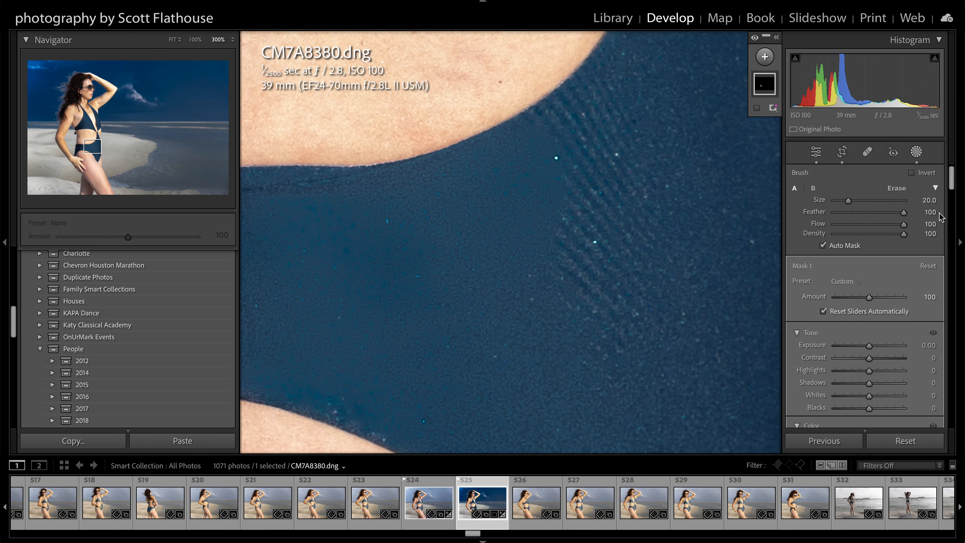
left_click_drag(953, 185, 951, 238)
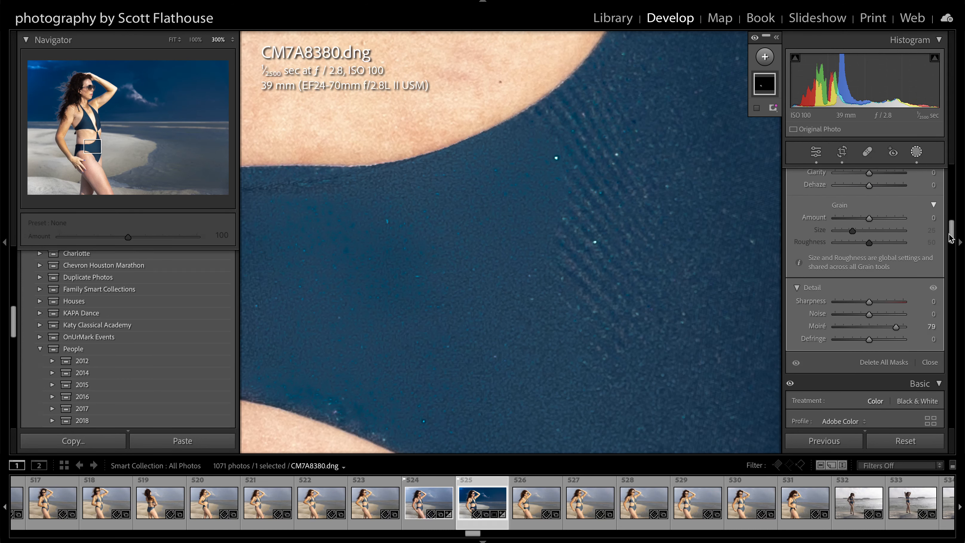
left_click_drag(617, 229, 618, 229)
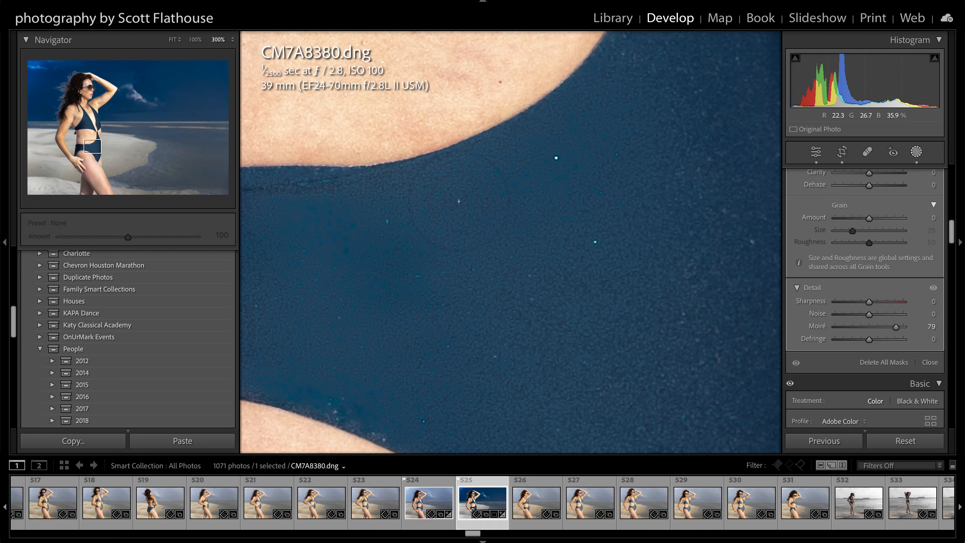
left_click_drag(366, 263, 613, 265)
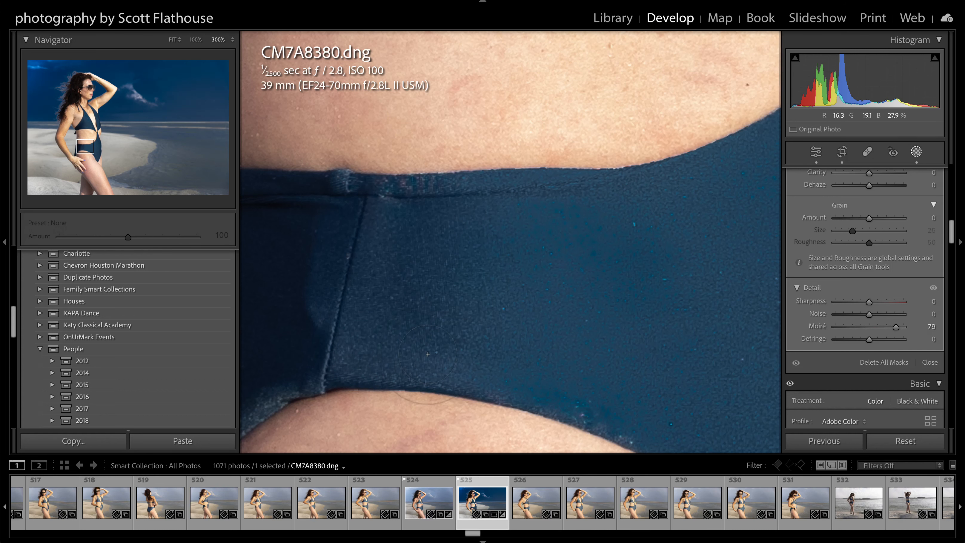
left_click_drag(602, 323, 495, 190)
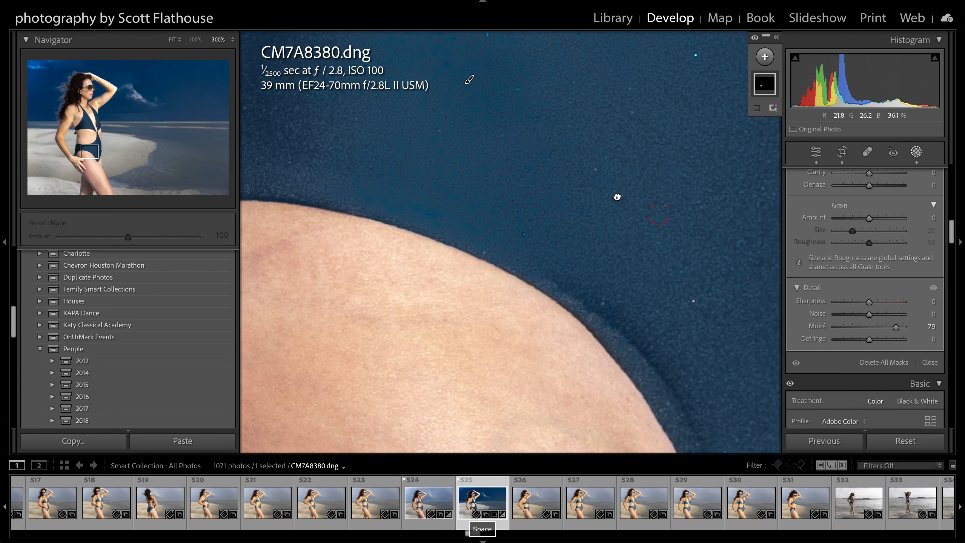
Undo the last moiré brush stroke that spills past the lower front edge of the swimsuit bottoms
left_click_drag(616, 196, 349, 44)
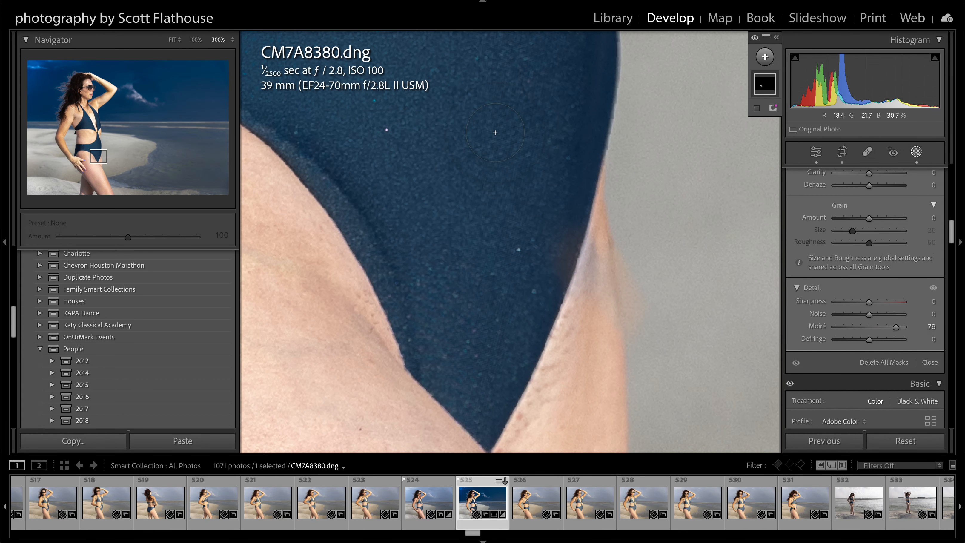
key("super+z")
Paint the moiré correction over the strap and the striped middle area of the swimsuit top
mouse_move(464, 130)
left_mouse_down()
mouse_move(596, 349)
mouse_move(658, 401)
left_mouse_up()
left_click_drag(516, 147, 600, 399)
left_click_drag(519, 188, 612, 409)
left_click_drag(562, 205, 551, 364)
left_click_drag(549, 187, 536, 324)
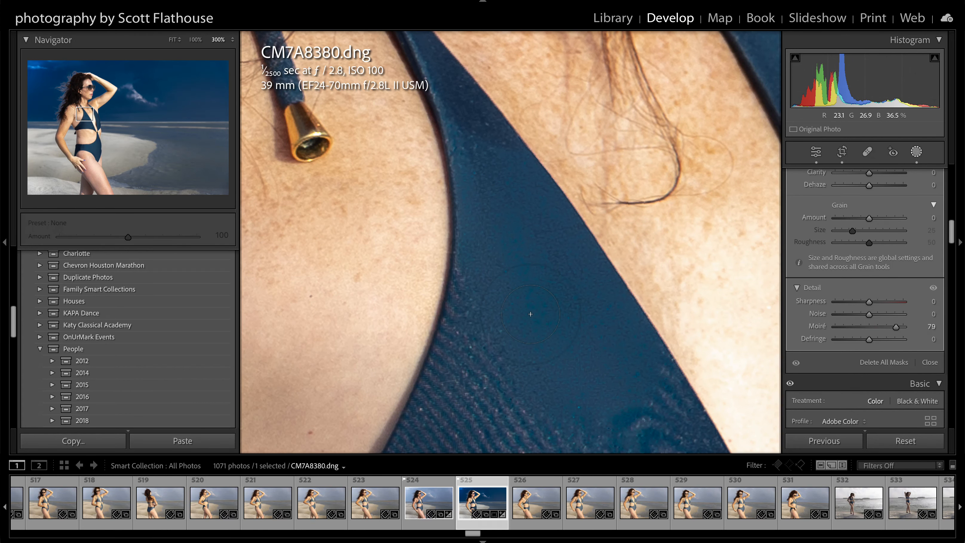
left_click_drag(545, 347, 577, 95)
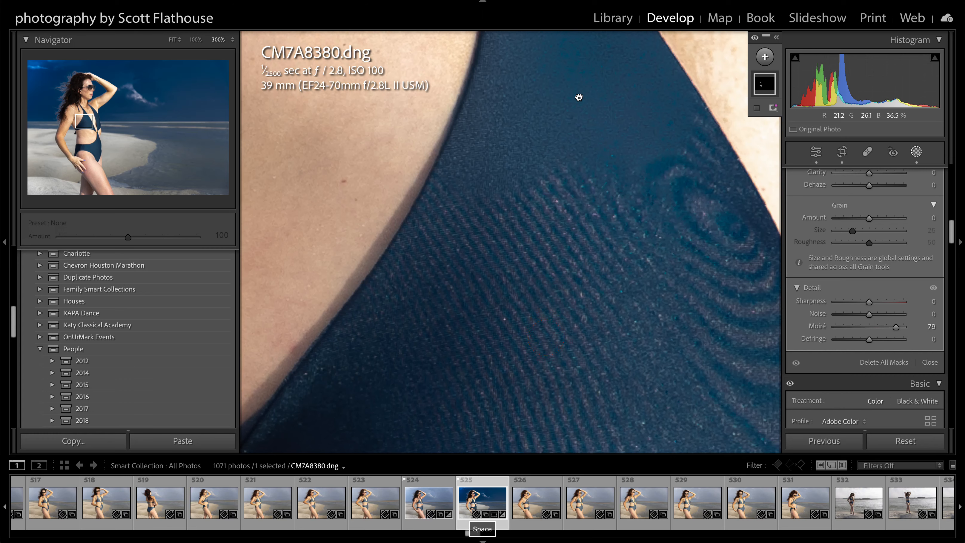
left_click(593, 179)
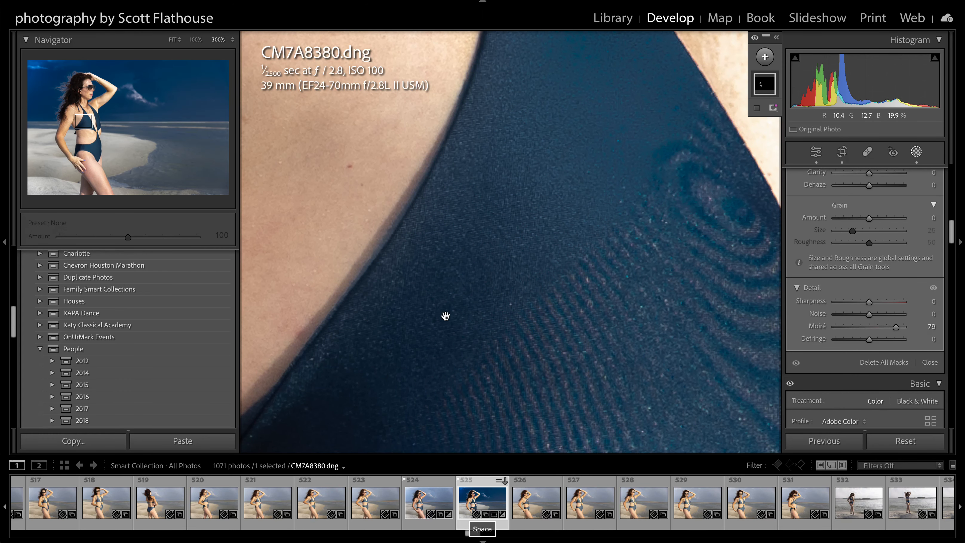
left_click_drag(446, 315, 501, 215)
left_click_drag(542, 278, 669, 327)
left_click_drag(677, 278, 531, 299)
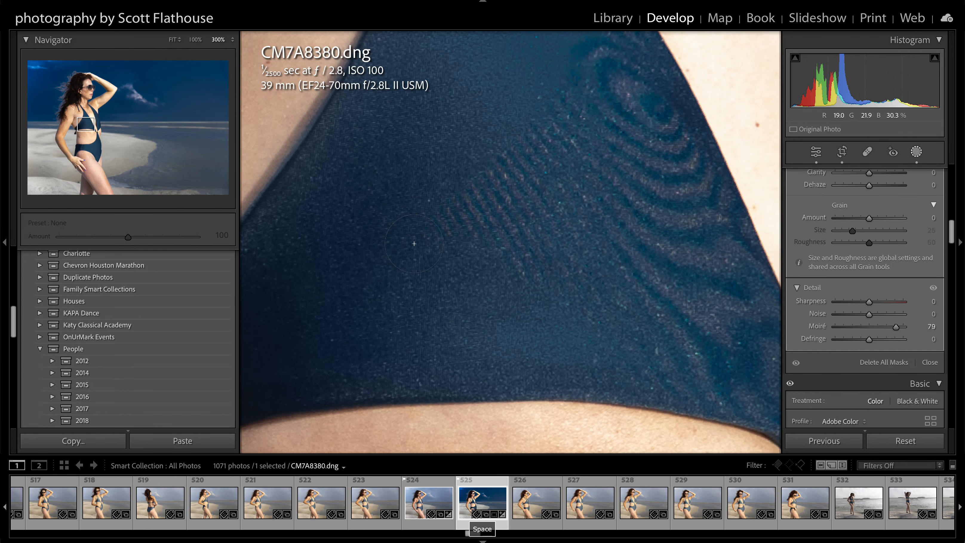
key("space")
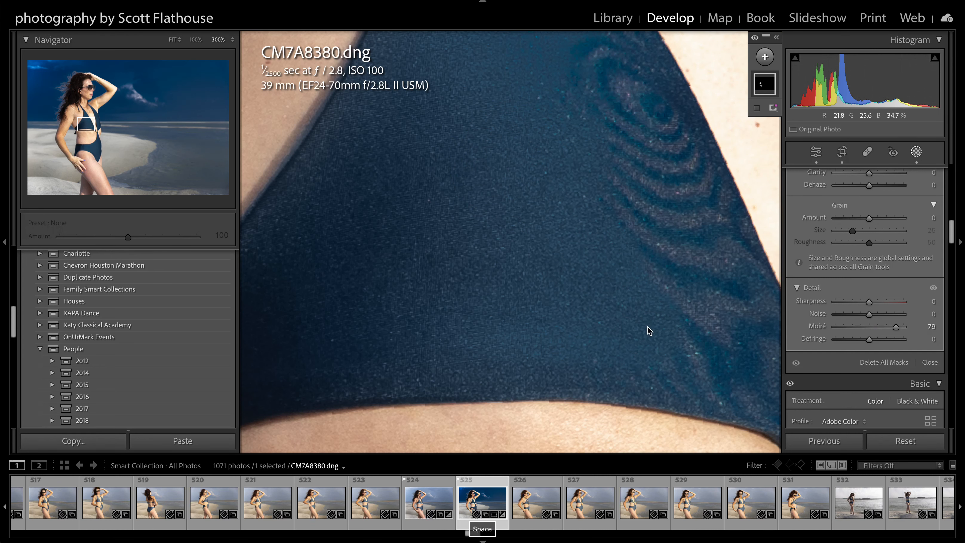
Paint over the remaining moiré along the lower front of the swimsuit top and the circular pattern near its outer edge
left_click_drag(645, 330, 556, 282)
mouse_move(711, 367)
left_mouse_down()
mouse_move(646, 315)
mouse_move(627, 228)
mouse_move(606, 264)
left_mouse_up()
key("space")
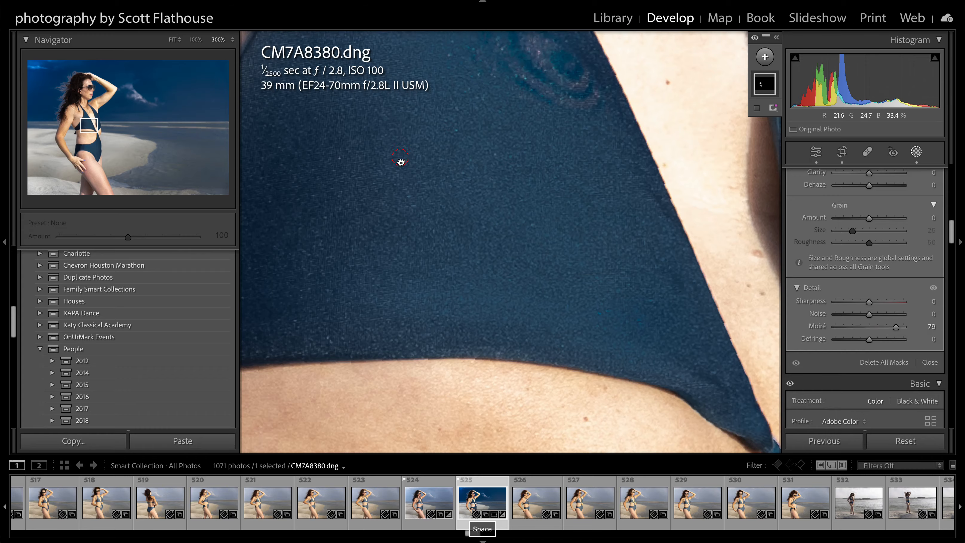
left_click_drag(400, 158, 542, 315)
left_click_drag(685, 287, 622, 172)
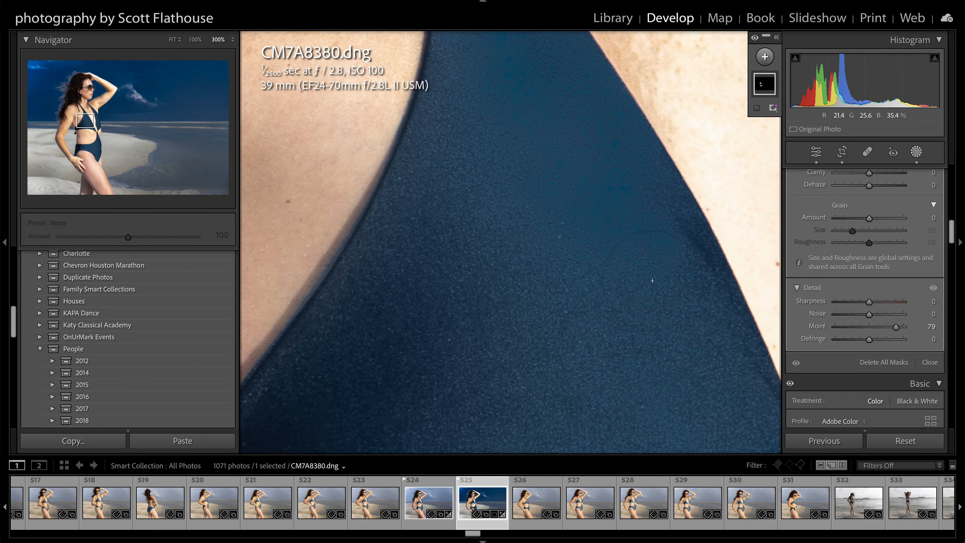
Close masking and reset the Blue luminance to 0
left_click(917, 151)
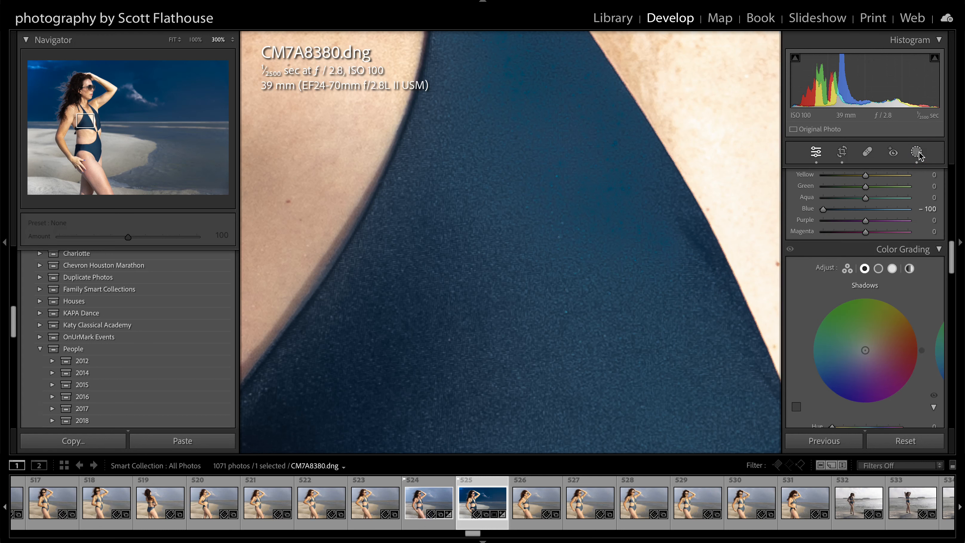
mouse_move(951, 254)
left_mouse_down()
mouse_move(955, 374)
mouse_move(954, 240)
left_mouse_up()
double_click(803, 315)
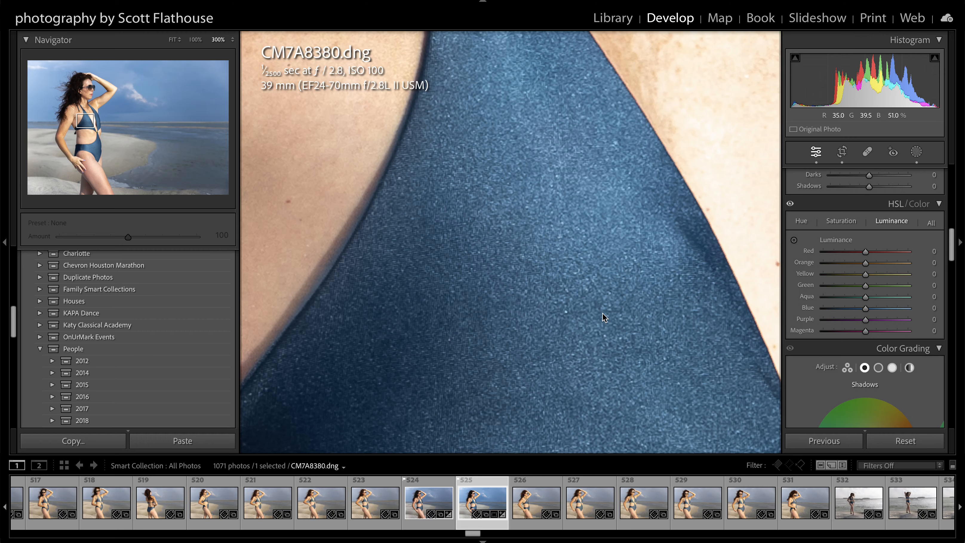
Compare the before and after views of the swimsuit bottoms at 300% and inspect the fabric for remaining moiré
key("z")
key("z")
key("space")
key("space")
left_click_drag(375, 318, 642, 179)
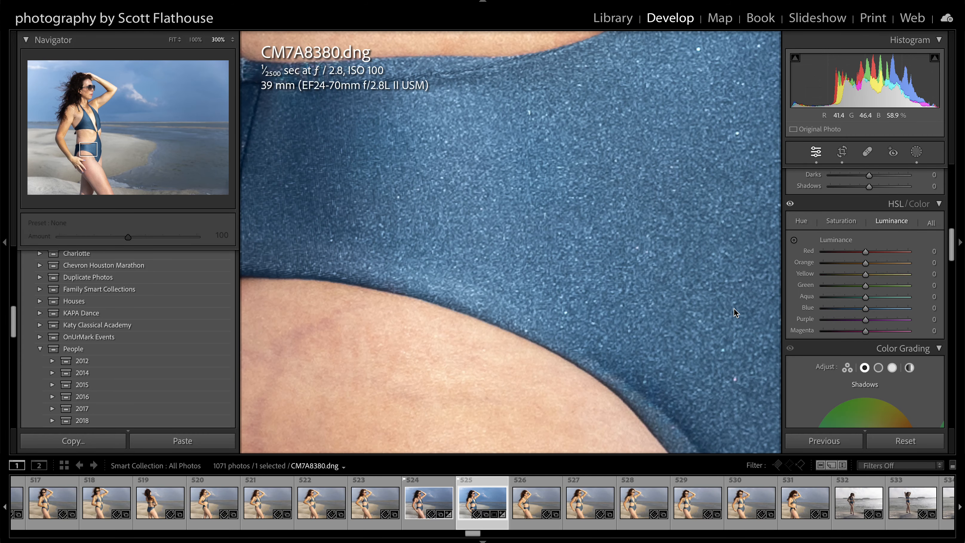
key("backslash")
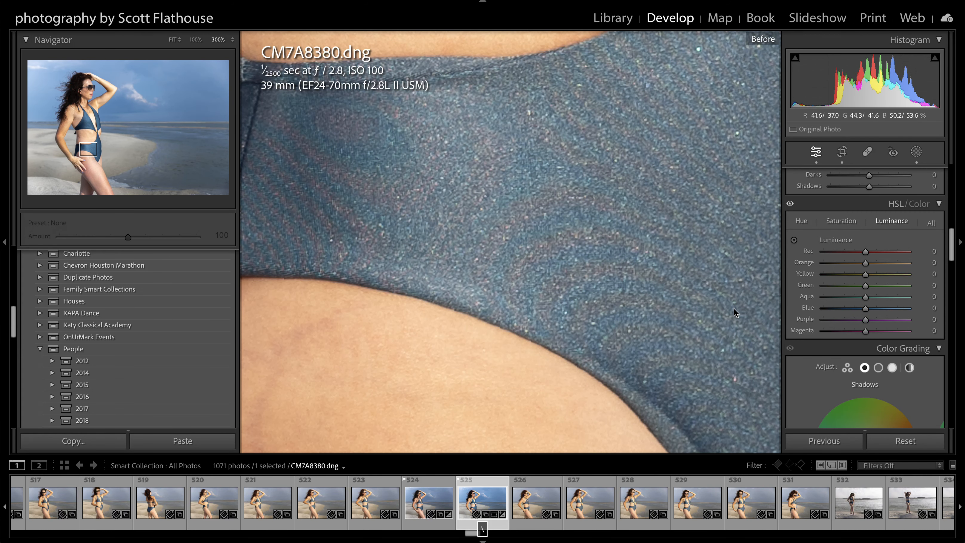
key("backslash")
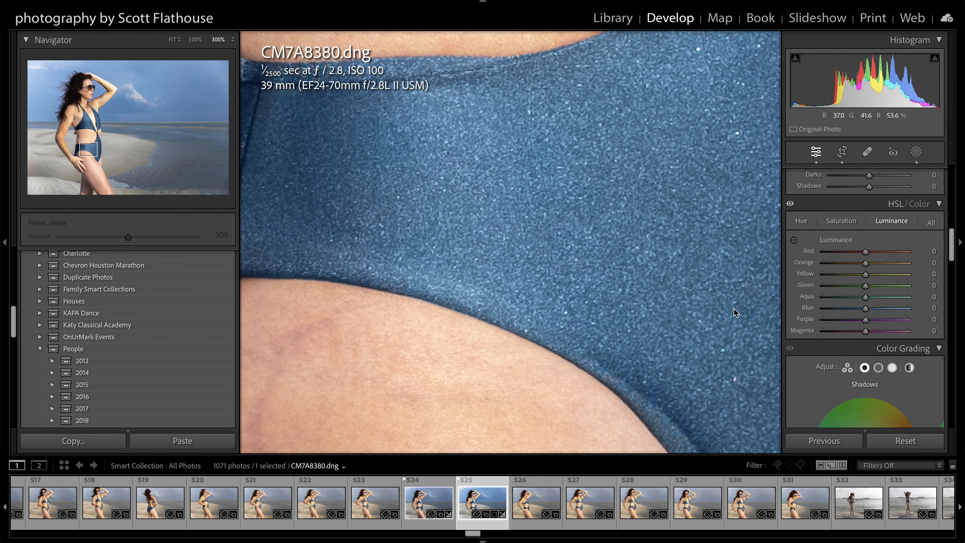
key("backslash")
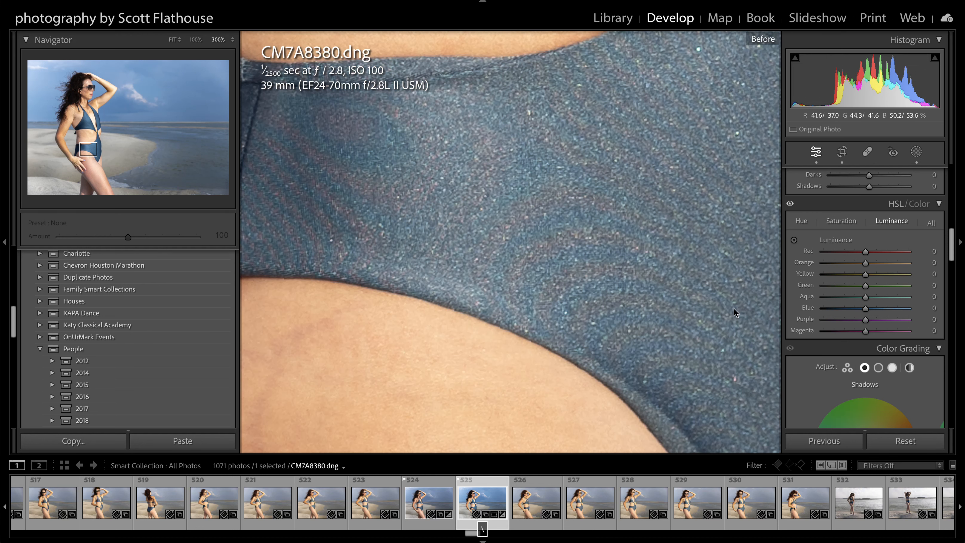
key("backslash")
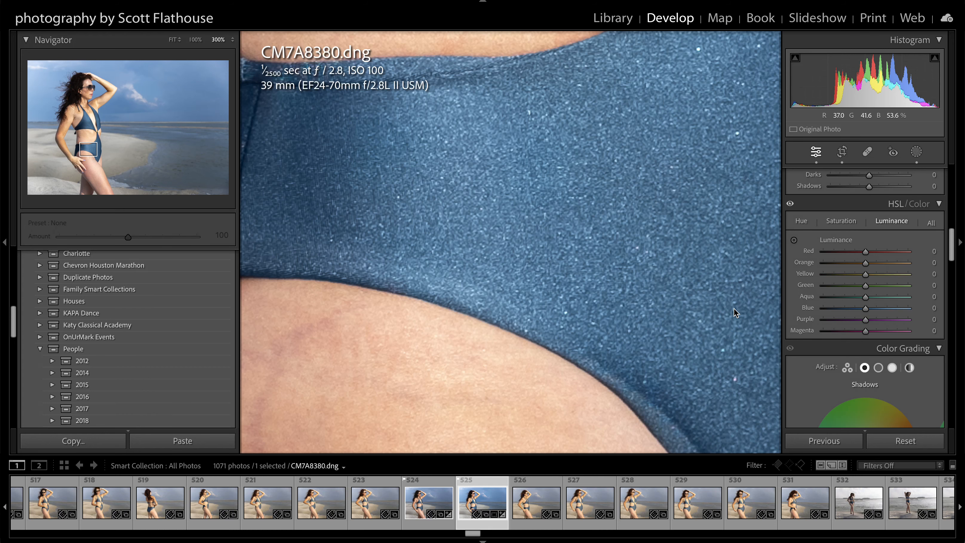
left_click_drag(635, 140, 668, 264)
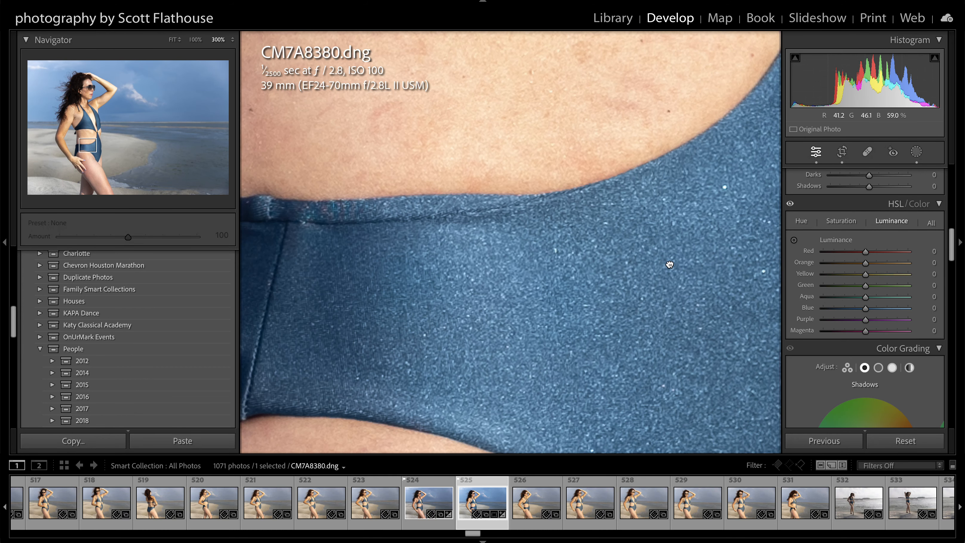
left_click_drag(598, 303, 606, 190)
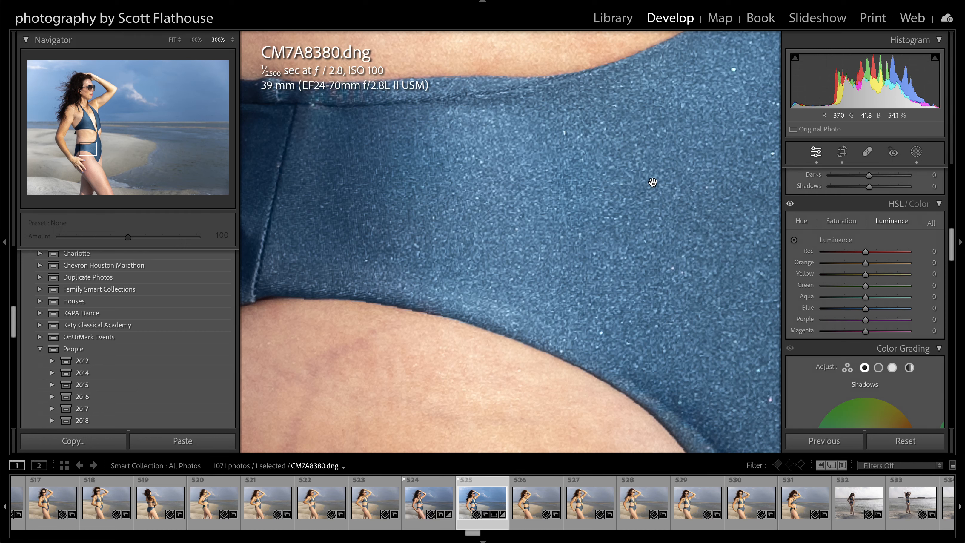